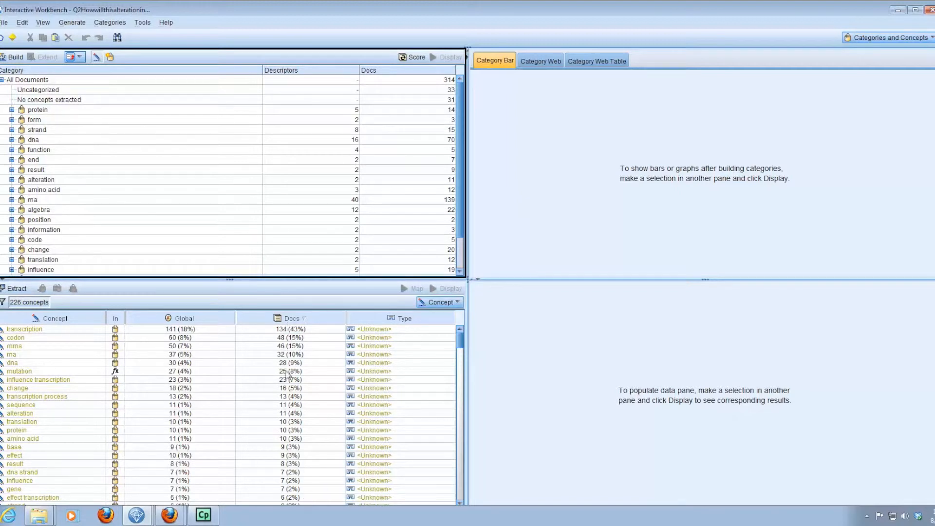
Sort the extracted concepts by document count in descending order and look over the most frequent ones.
{"action": "left_click", "coordinate": [296, 319]}
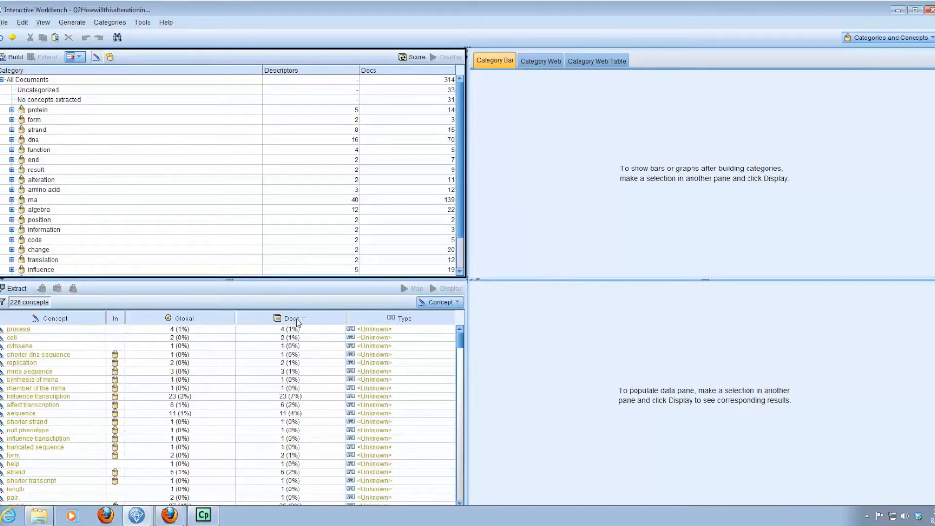
{"action": "left_click", "coordinate": [296, 319]}
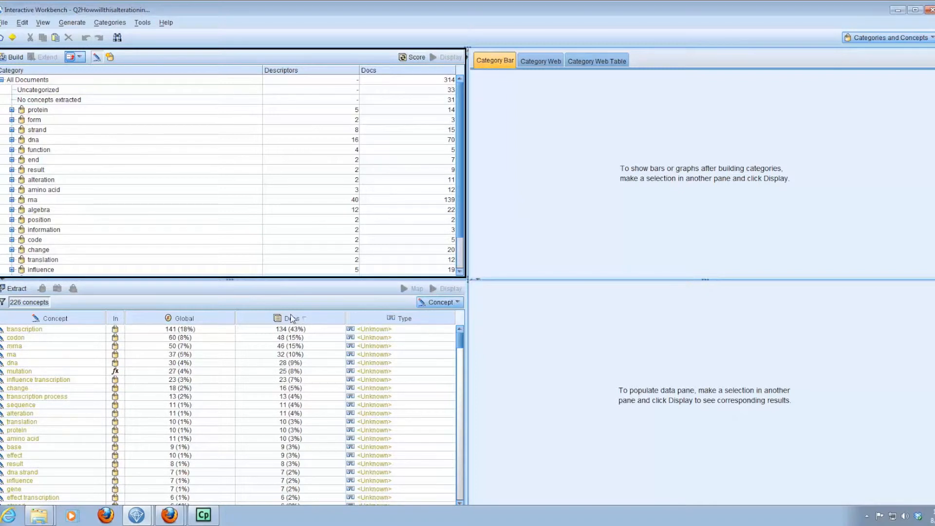
{"action": "mouse_move", "coordinate": [46, 334]}
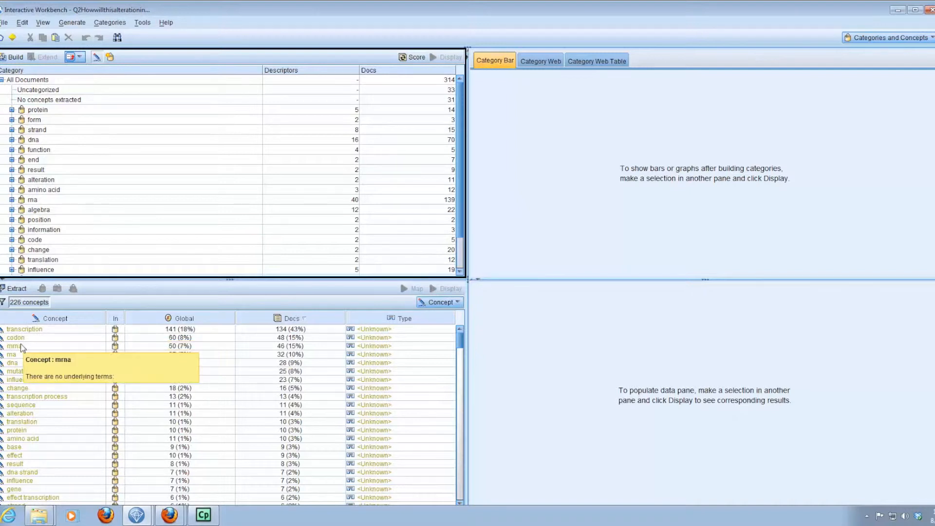
{"action": "mouse_move", "coordinate": [21, 351]}
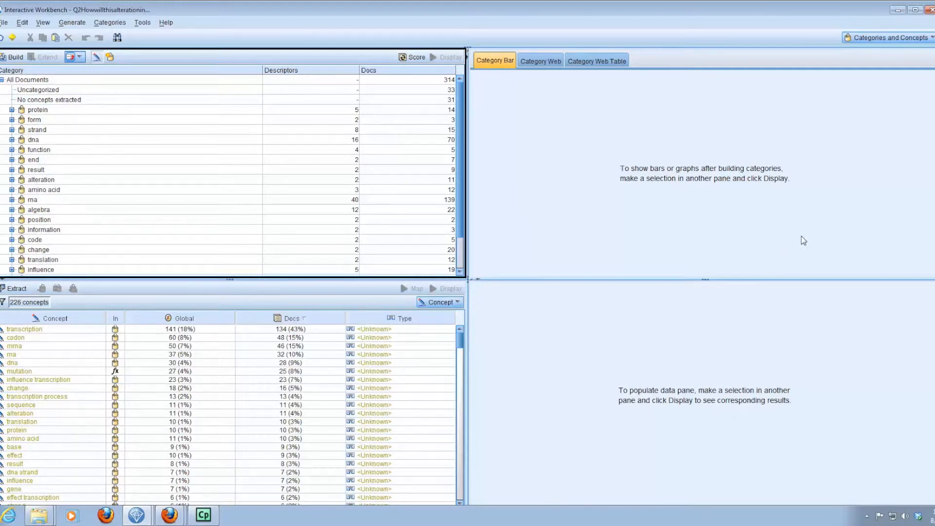
Add the Opinions Library (English) to the project's resources in the Resource Editor.
{"action": "left_click", "coordinate": [890, 38]}
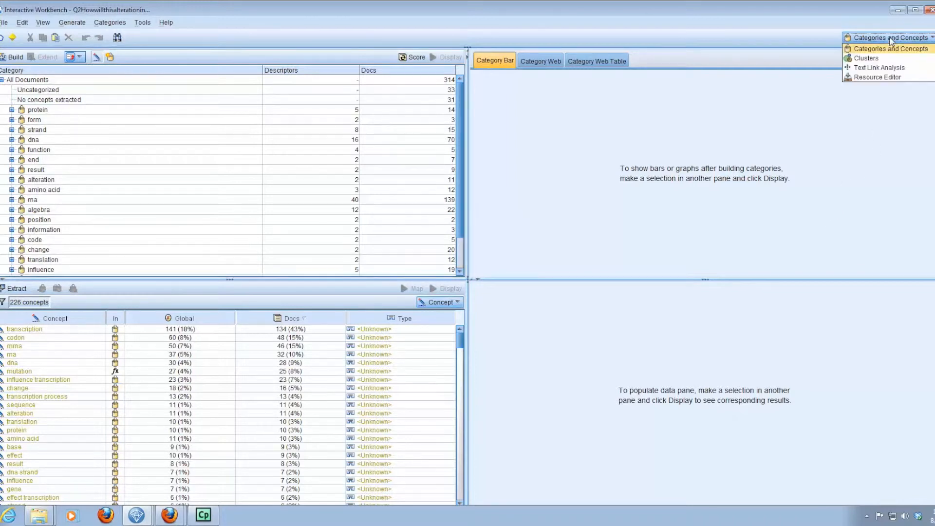
{"action": "left_click", "coordinate": [881, 77]}
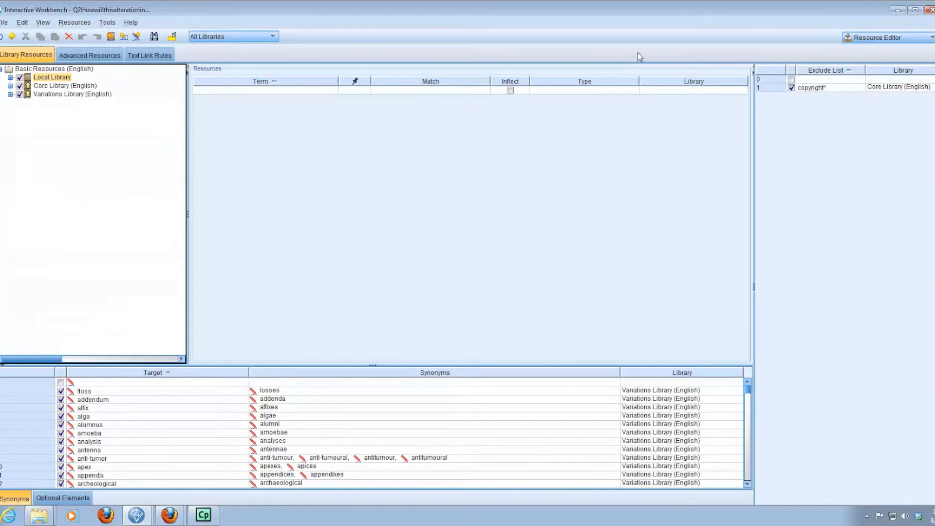
{"action": "left_click", "coordinate": [72, 24]}
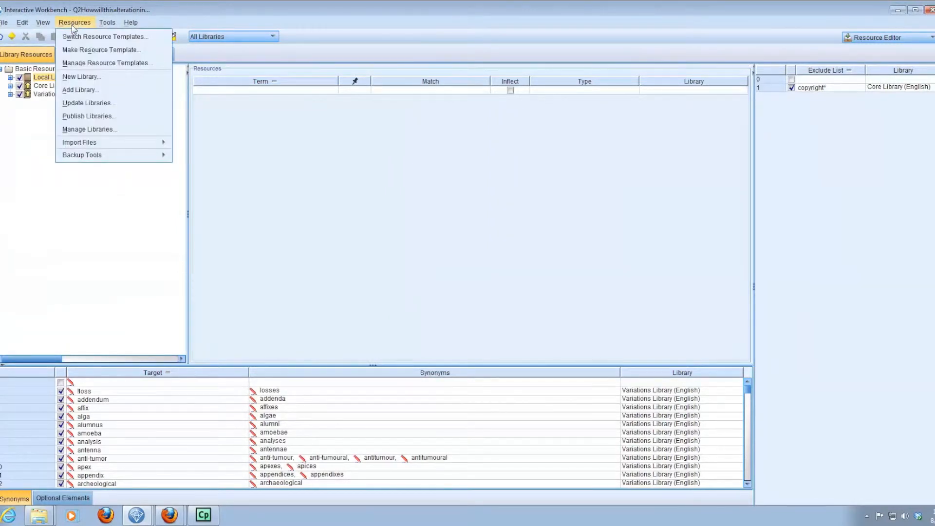
{"action": "left_click", "coordinate": [71, 91]}
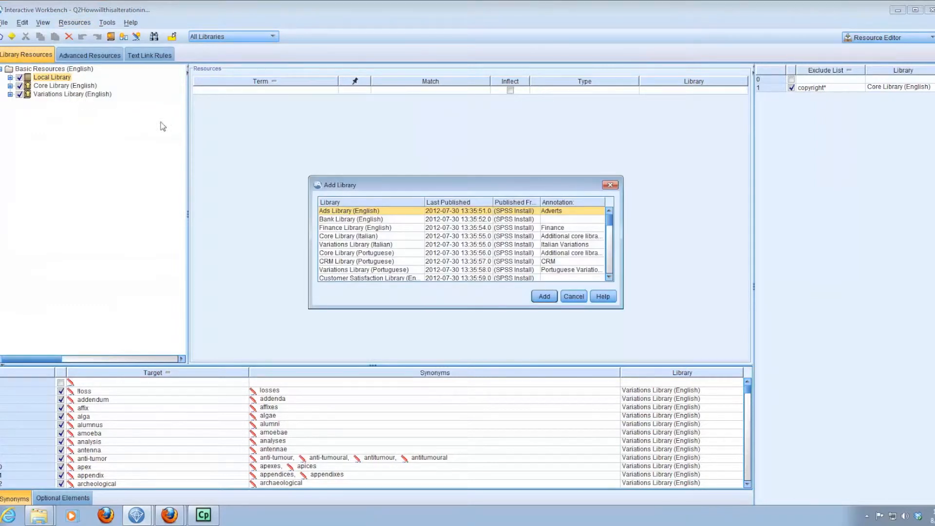
{"action": "left_click_drag", "start_coordinate": [432, 175], "coordinate": [429, 128]}
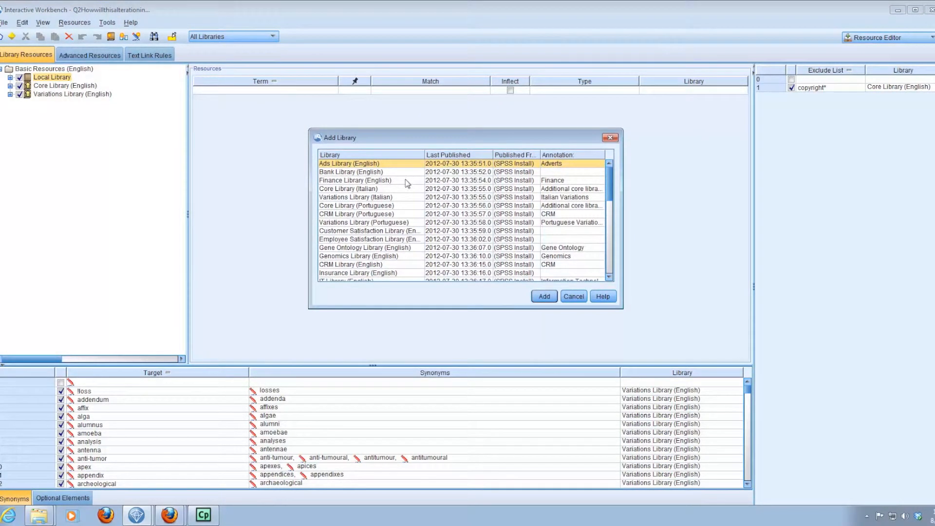
{"action": "left_click_drag", "start_coordinate": [609, 190], "coordinate": [594, 263]}
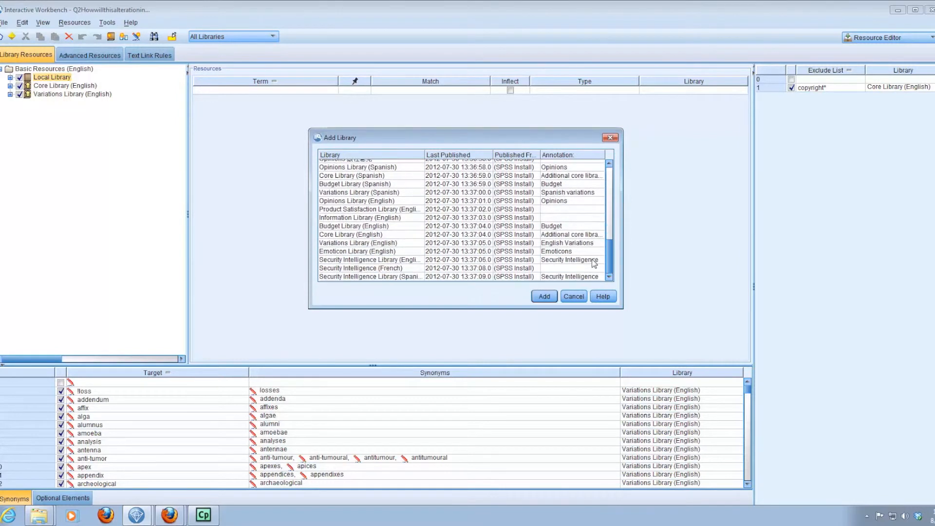
{"action": "left_click", "coordinate": [362, 202]}
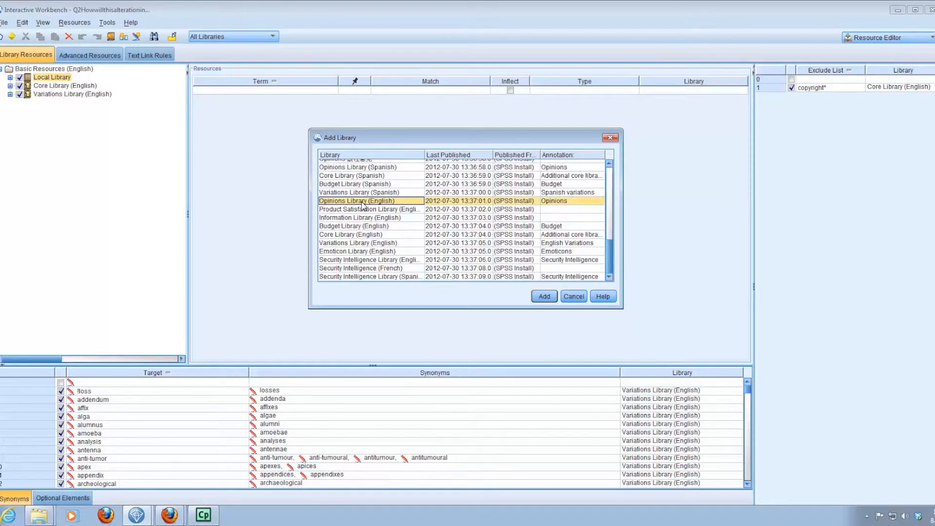
{"action": "left_click", "coordinate": [543, 297]}
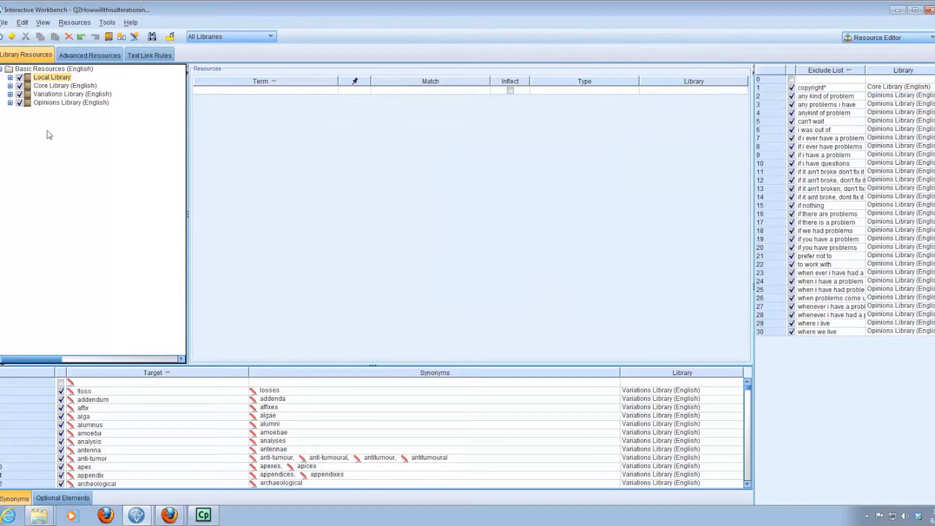
Examine the terms and types contained in the Opinions Library (English).
{"action": "mouse_move", "coordinate": [69, 103]}
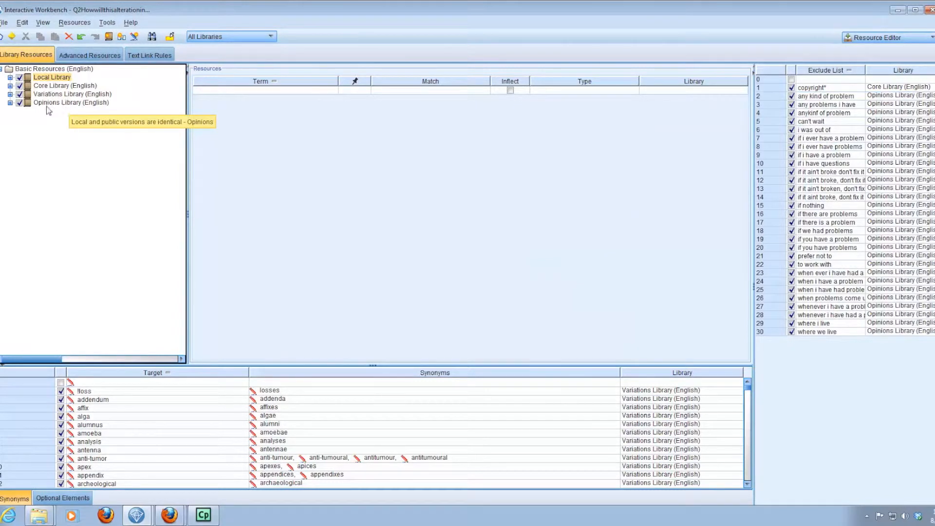
{"action": "left_click", "coordinate": [48, 103]}
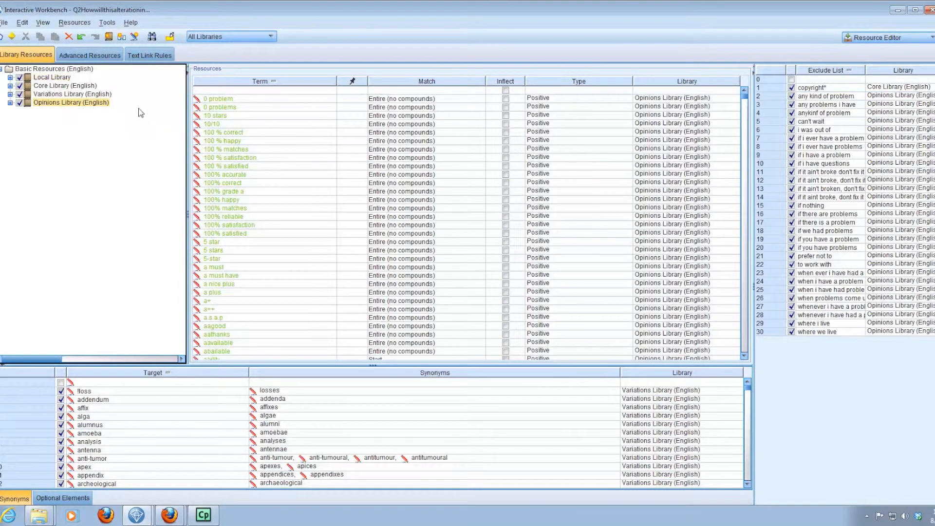
{"action": "mouse_move", "coordinate": [745, 98]}
{"action": "left_mouse_down"}
{"action": "mouse_move", "coordinate": [735, 365]}
{"action": "mouse_move", "coordinate": [745, 93]}
{"action": "left_mouse_up"}
Return to the Categories and Concepts view and re-extract the concepts with the updated resources.
{"action": "left_click", "coordinate": [872, 38]}
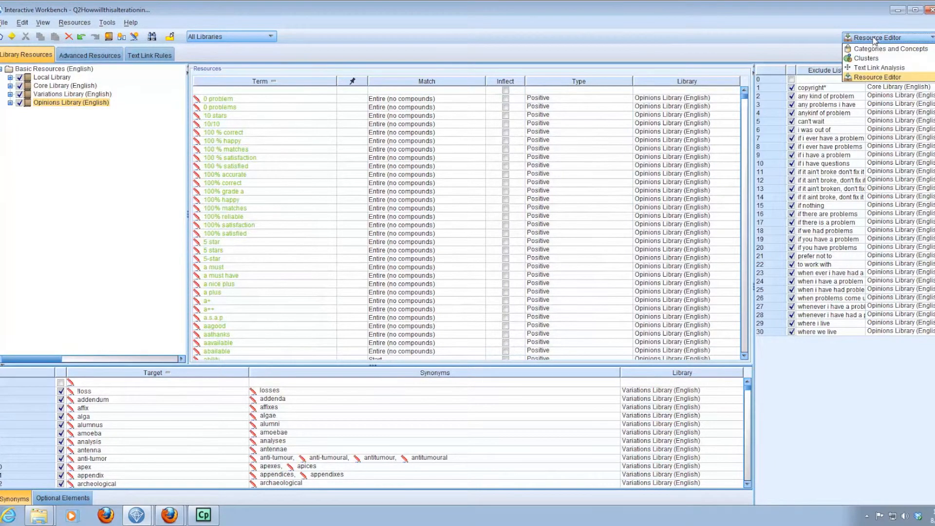
{"action": "left_click", "coordinate": [875, 49]}
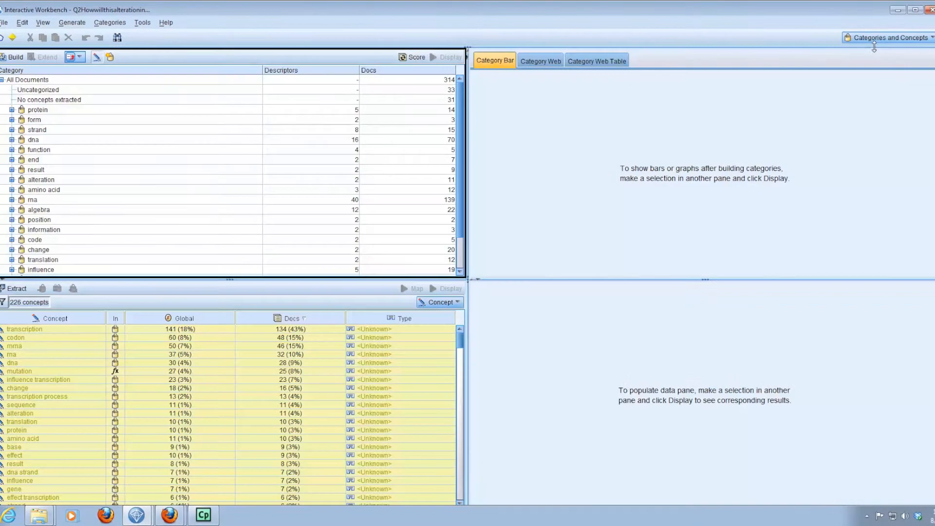
{"action": "left_click", "coordinate": [14, 288]}
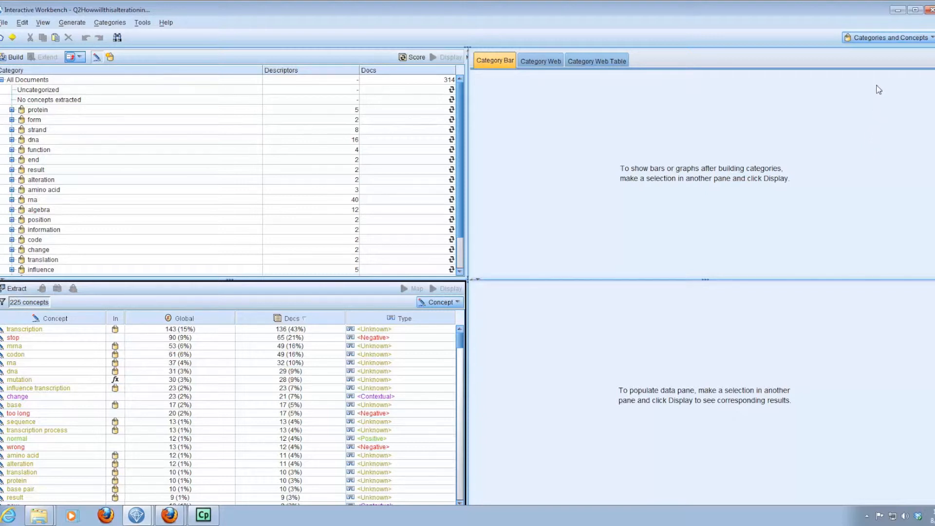
In the Resource Editor, import the library file Genetics Core May2012.lib from the Genetics folder into the public libraries.
{"action": "left_click", "coordinate": [880, 39]}
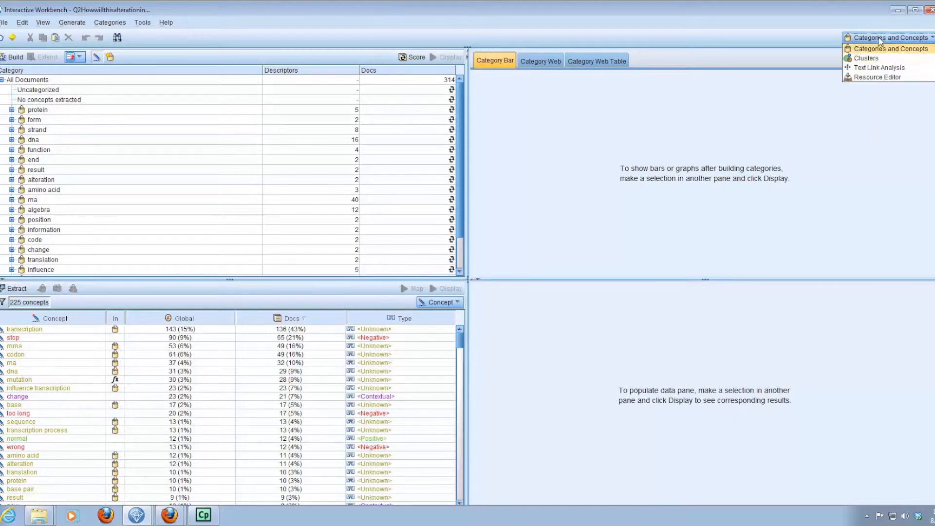
{"action": "left_click", "coordinate": [878, 78]}
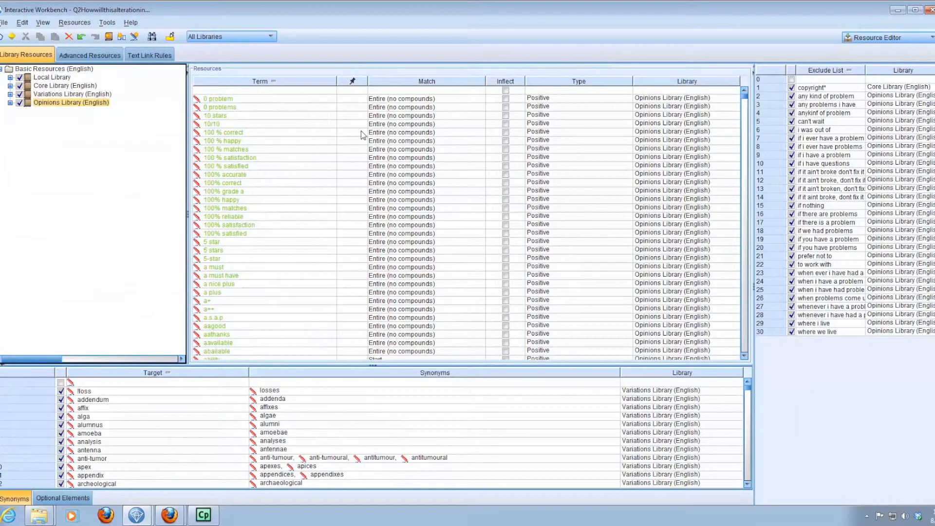
{"action": "left_click", "coordinate": [70, 25]}
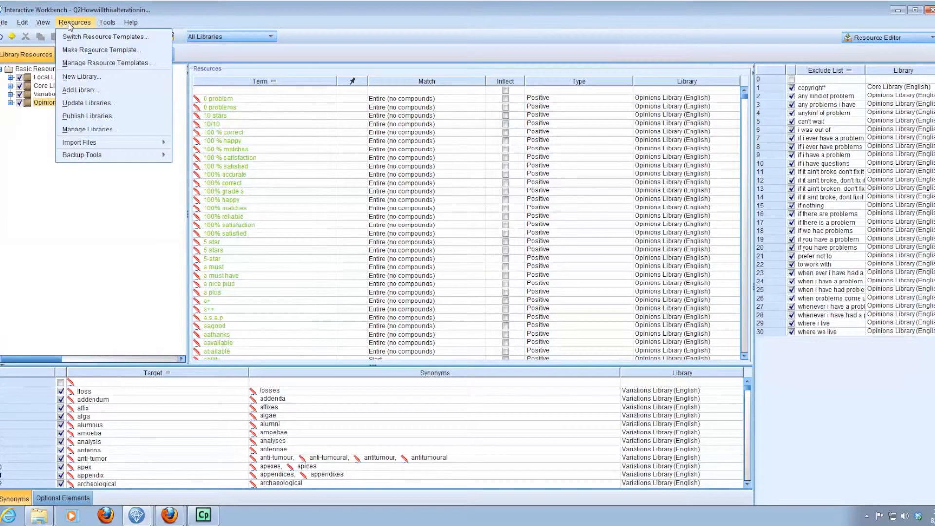
{"action": "left_click", "coordinate": [90, 129]}
{"action": "left_click", "coordinate": [364, 283]}
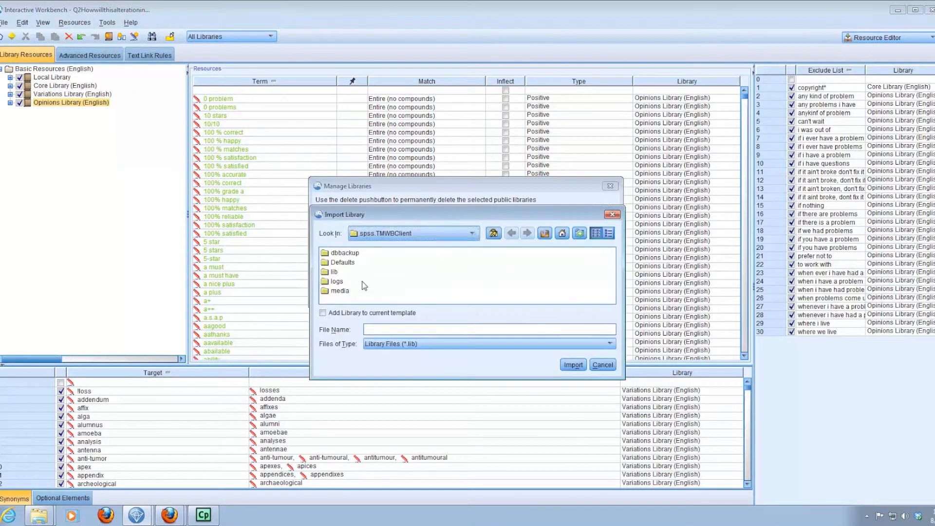
{"action": "left_click", "coordinate": [474, 234]}
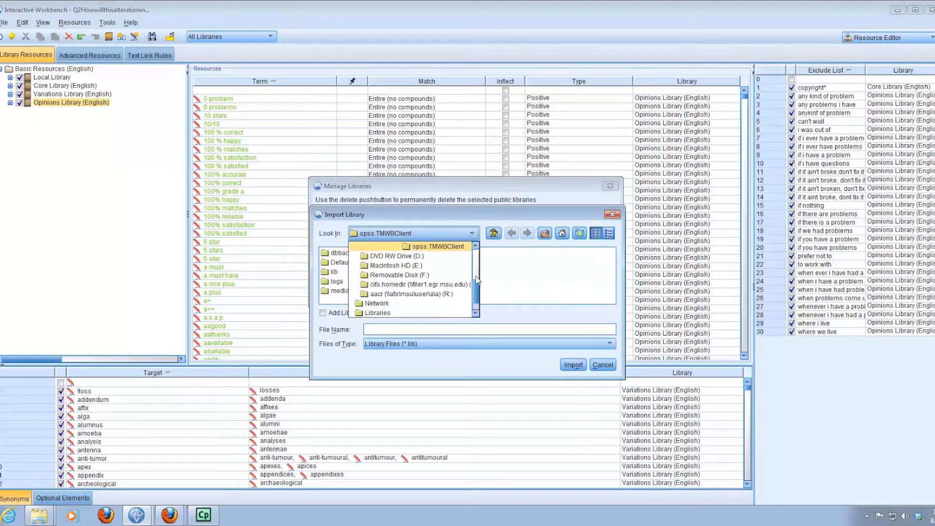
{"action": "left_click_drag", "start_coordinate": [477, 280], "coordinate": [475, 315]}
{"action": "left_click", "coordinate": [447, 314]}
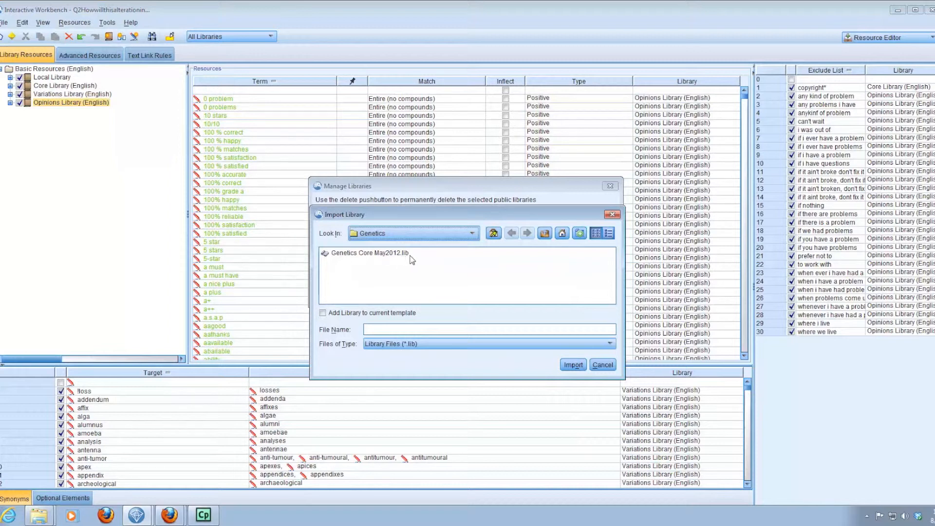
{"action": "left_click", "coordinate": [375, 256]}
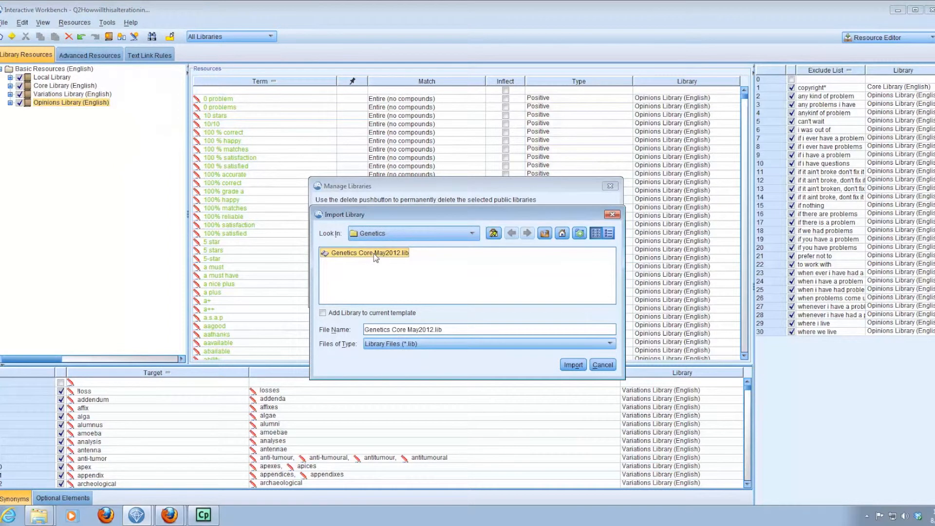
{"action": "left_click", "coordinate": [573, 364]}
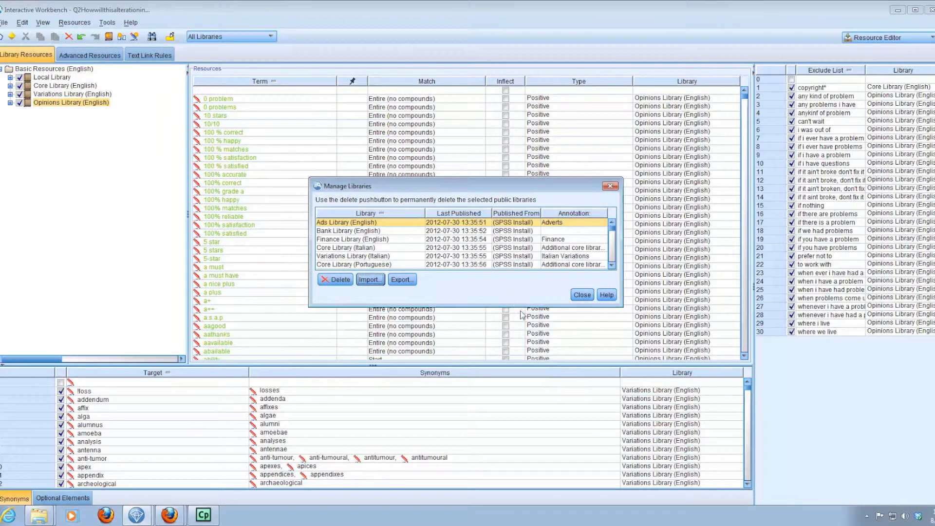
Check the managed public libraries for Genetics Core May2012 and close the library manager.
{"action": "left_click", "coordinate": [612, 237]}
{"action": "left_click_drag", "start_coordinate": [612, 237], "coordinate": [612, 268]}
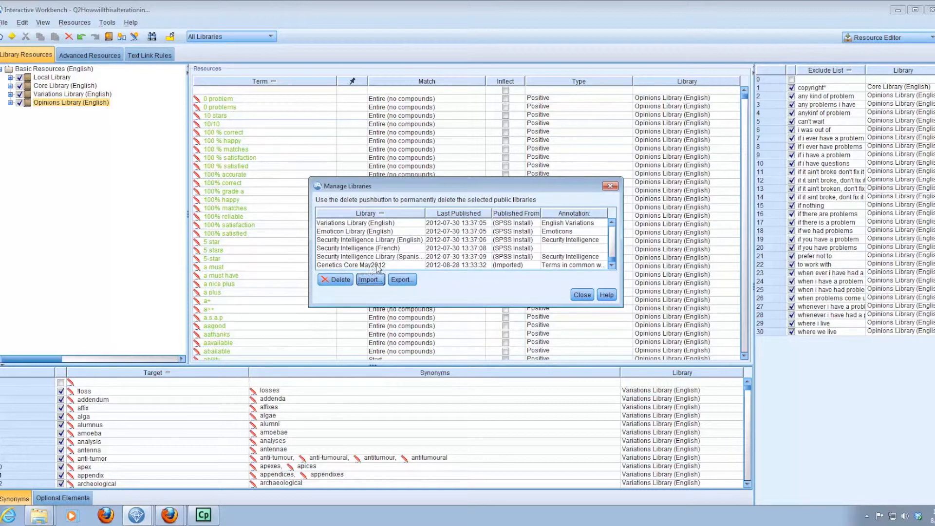
{"action": "left_click", "coordinate": [582, 296]}
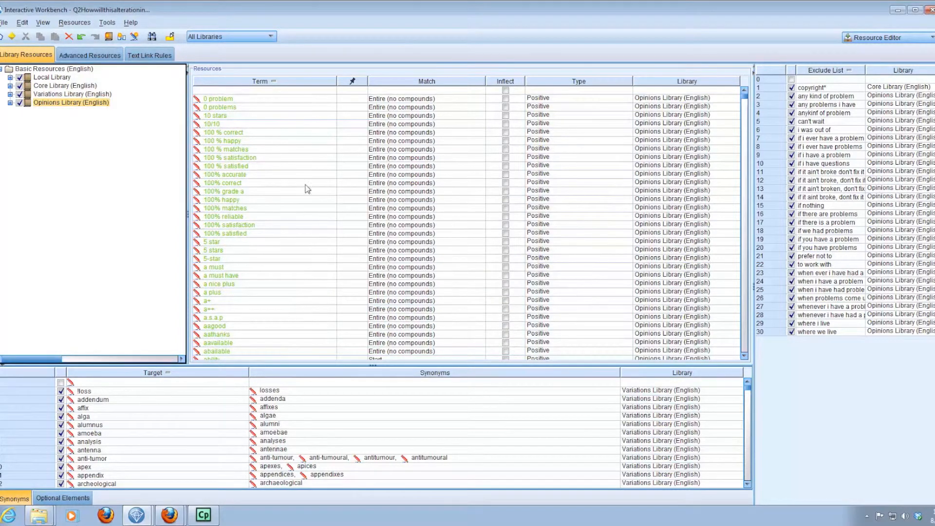
Add the imported Genetics Core May2012 library to the project's resources.
{"action": "left_click", "coordinate": [75, 23]}
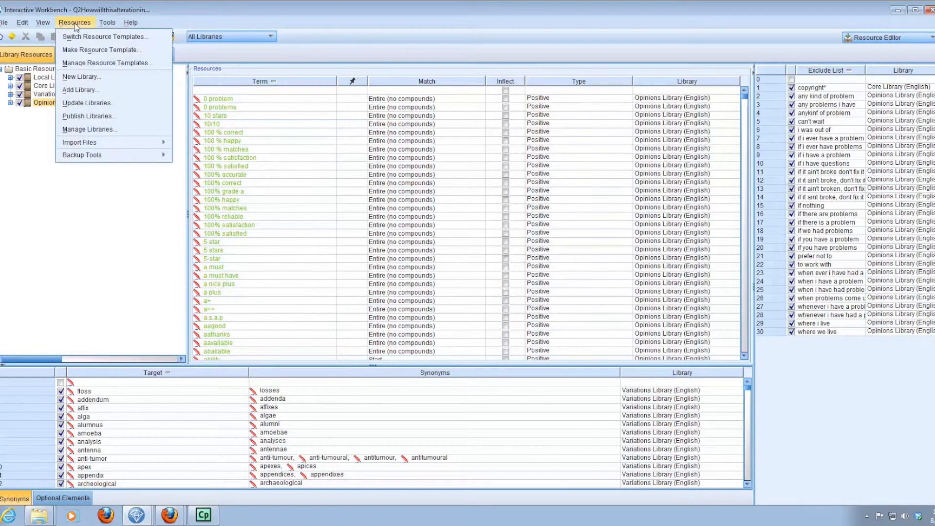
{"action": "left_click", "coordinate": [91, 90]}
{"action": "left_click_drag", "start_coordinate": [608, 222], "coordinate": [609, 275]}
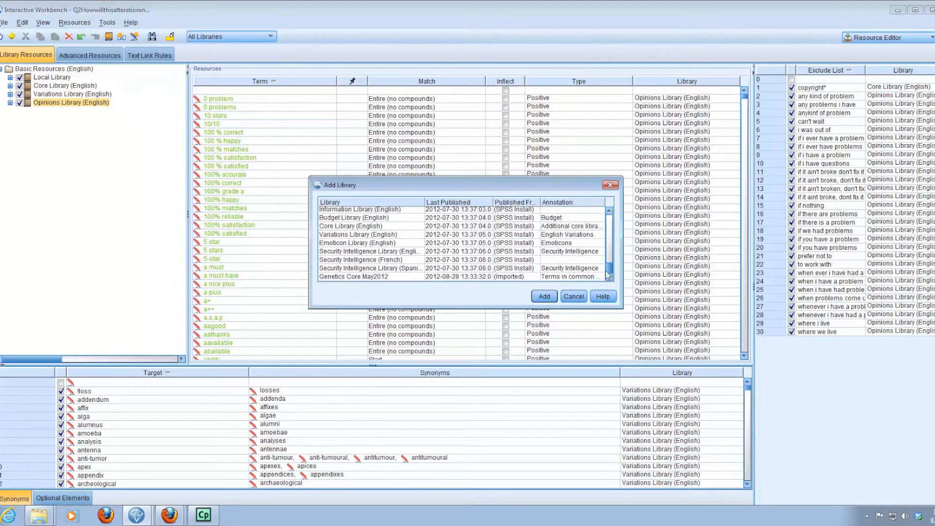
{"action": "left_click", "coordinate": [385, 278]}
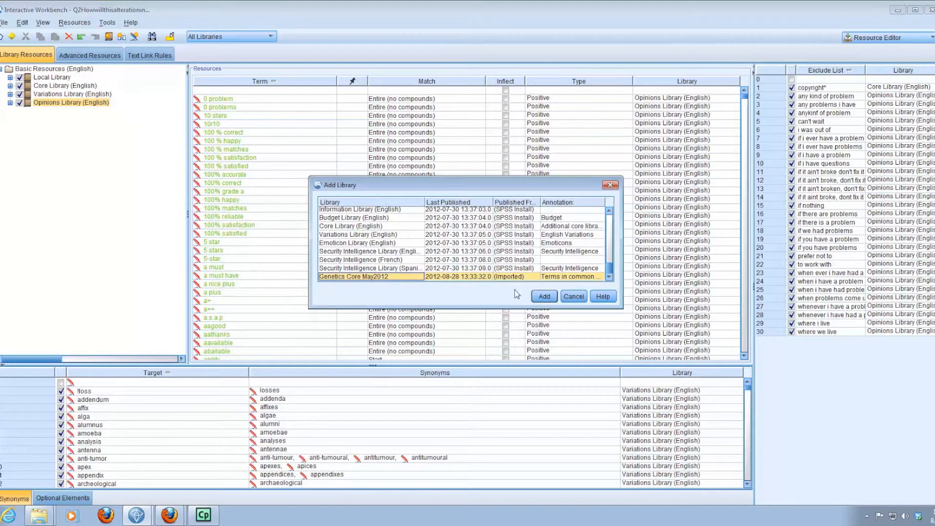
{"action": "left_click", "coordinate": [545, 297]}
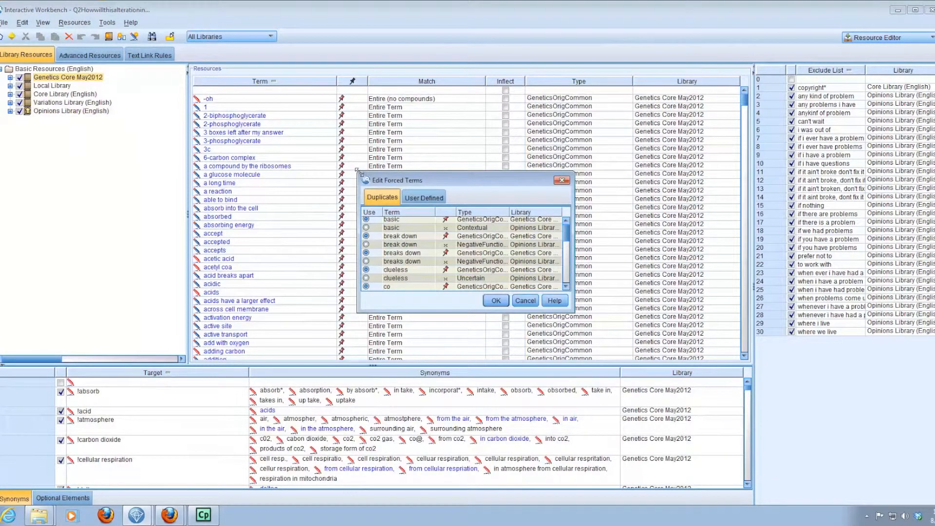
Review the duplicate forced terms, keep the Genetics Core May2012 entry for "basic", and accept the conflict resolution.
{"action": "left_click_drag", "start_coordinate": [357, 170], "coordinate": [217, 106]}
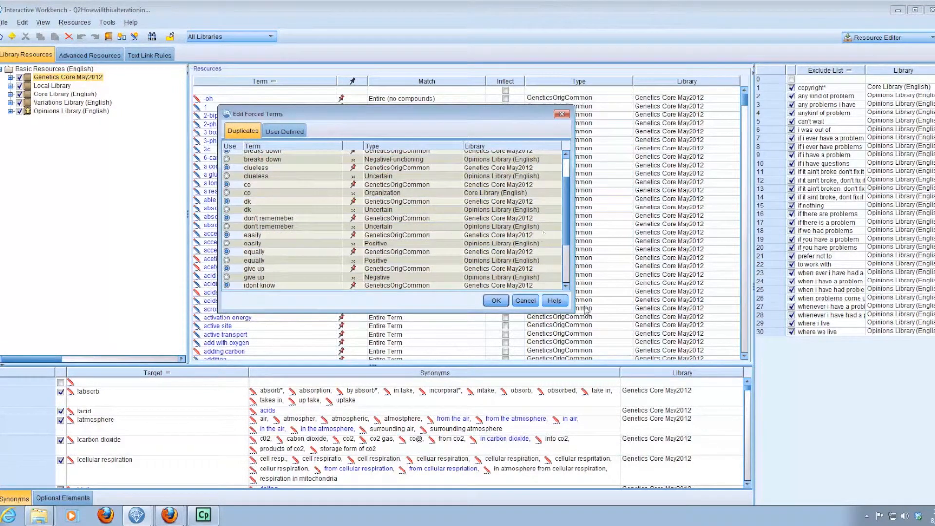
{"action": "left_click_drag", "start_coordinate": [572, 310], "coordinate": [606, 335]}
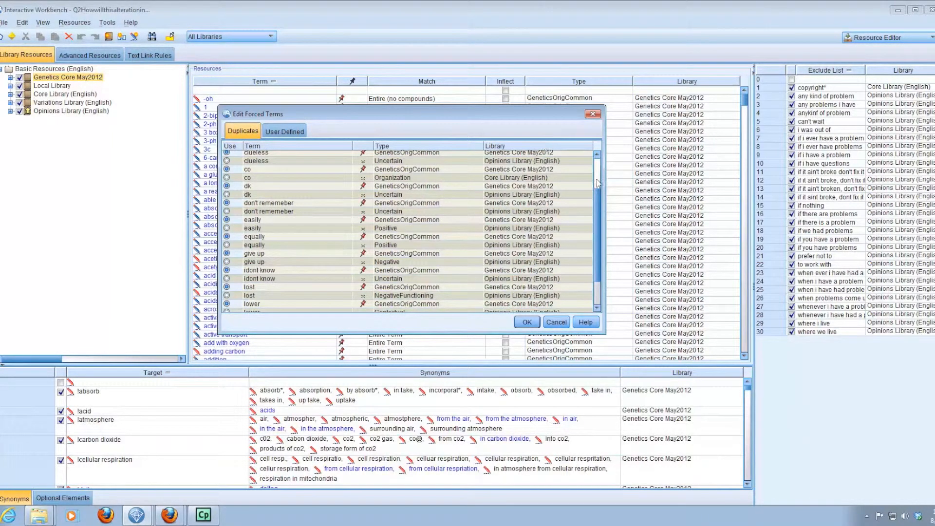
{"action": "left_click_drag", "start_coordinate": [600, 193], "coordinate": [599, 161]}
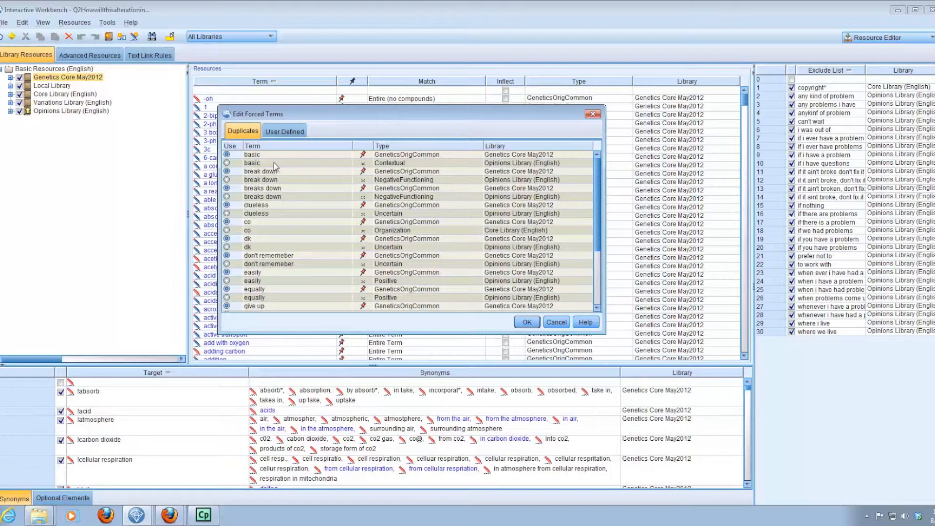
{"action": "left_click", "coordinate": [226, 163]}
{"action": "left_click", "coordinate": [227, 155]}
{"action": "left_click", "coordinate": [525, 326]}
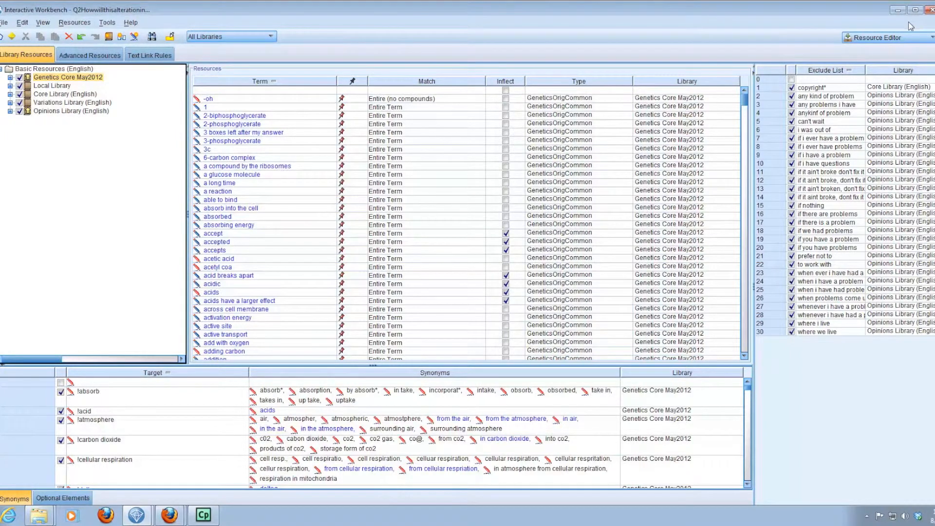
Switch to the Categories and Concepts view and extract the concepts again with the updated library resources.
{"action": "left_click", "coordinate": [902, 38]}
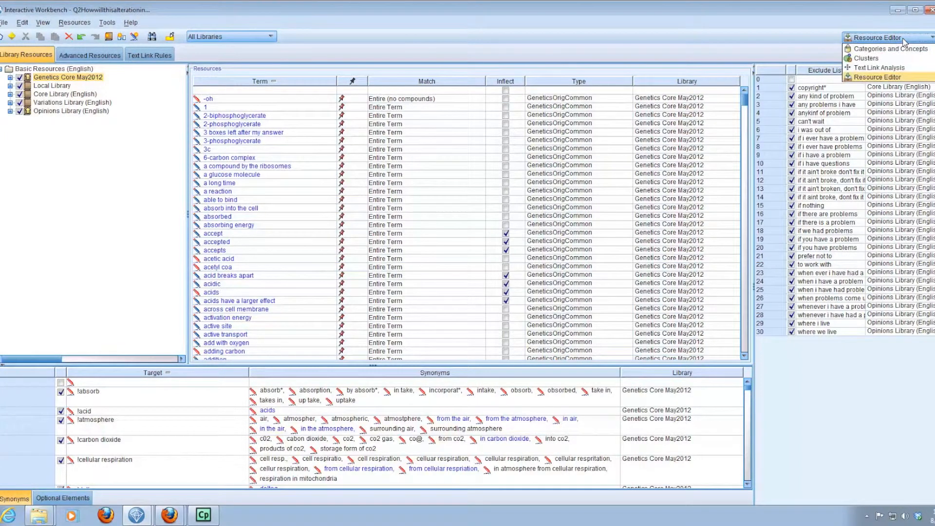
{"action": "left_click", "coordinate": [901, 49]}
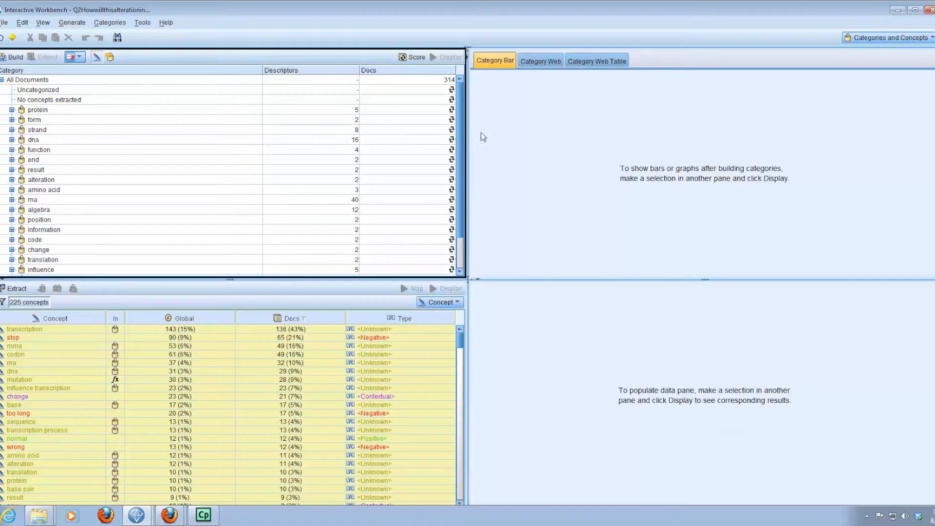
{"action": "left_click", "coordinate": [20, 290]}
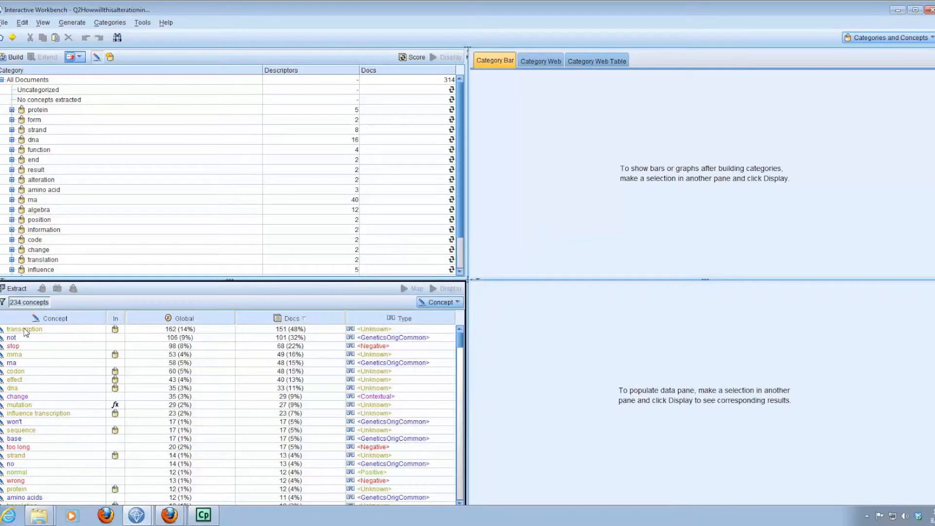
Review the most frequent extracted concepts, including the underlying terms of "transcription" and the entries "not", "stop" and "mrna".
{"action": "mouse_move", "coordinate": [24, 331]}
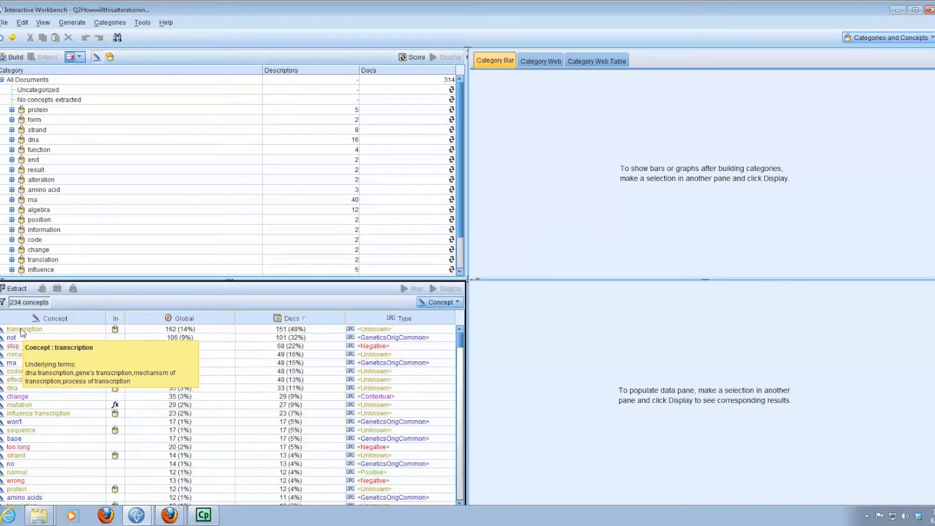
{"action": "left_click", "coordinate": [22, 331]}
{"action": "left_click", "coordinate": [22, 341]}
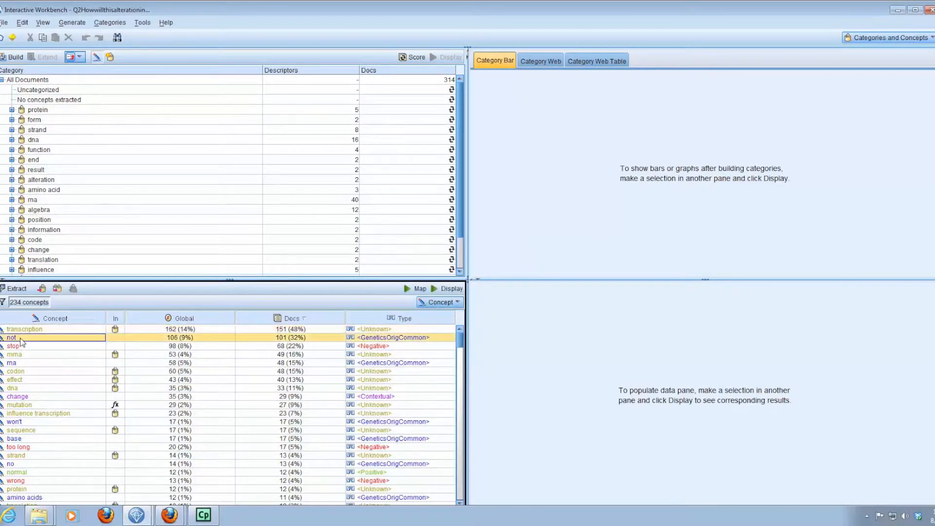
{"action": "left_click", "coordinate": [22, 347]}
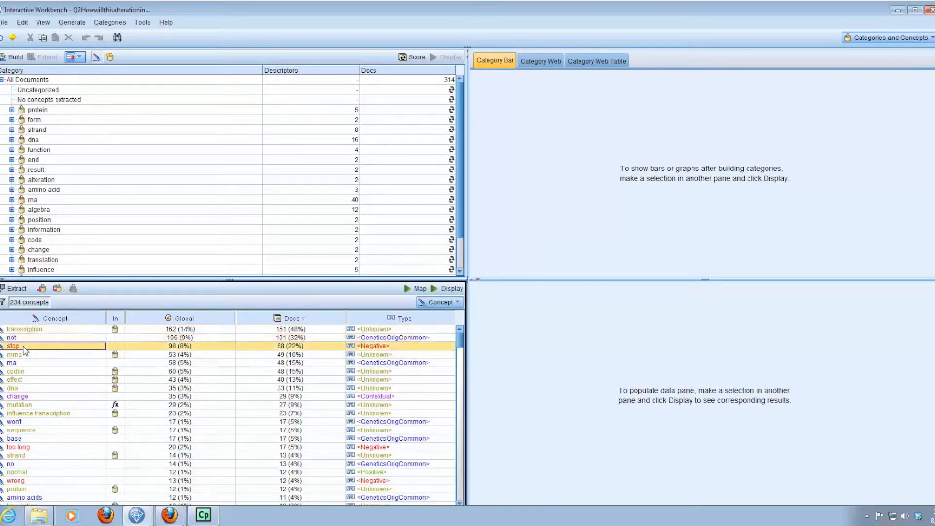
{"action": "left_click", "coordinate": [24, 355]}
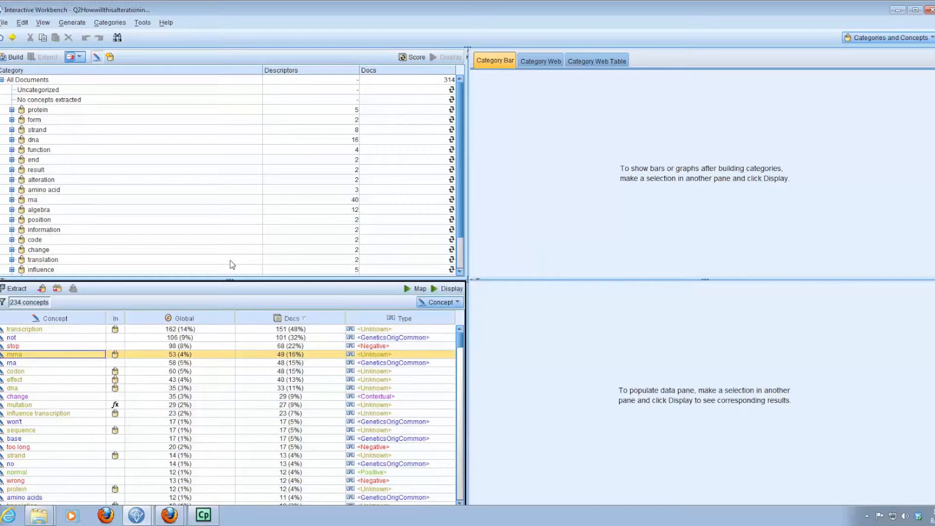
Return to the Resource Editor and set the match option of the term "1" to Entire (no compounds).
{"action": "left_click", "coordinate": [881, 37]}
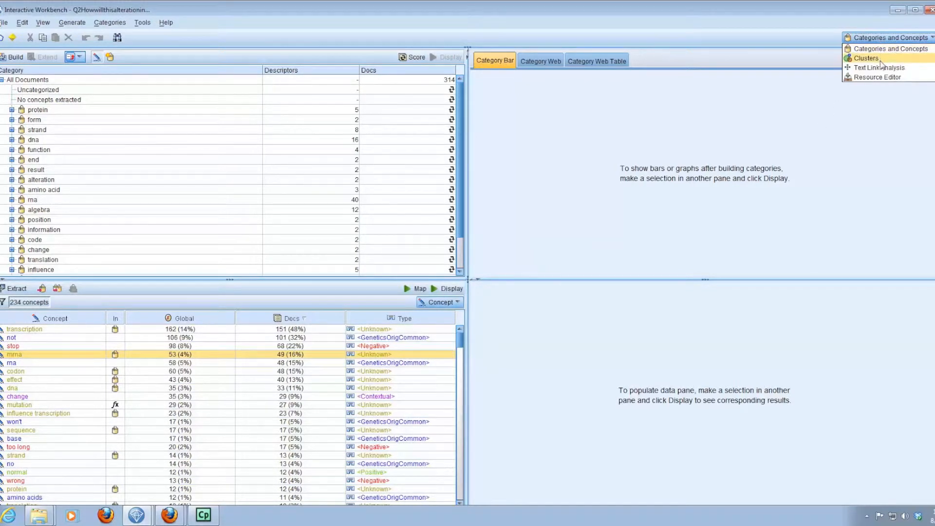
{"action": "left_click", "coordinate": [879, 77]}
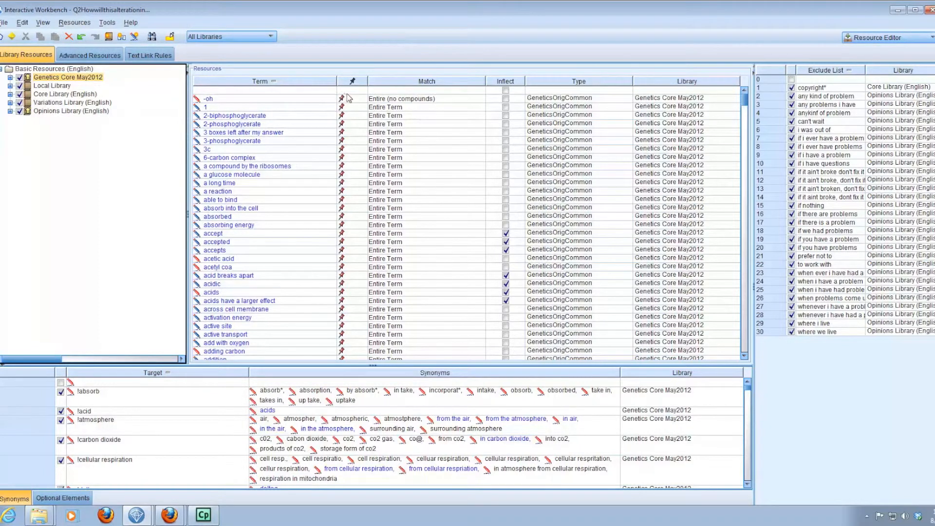
{"action": "left_click", "coordinate": [393, 108]}
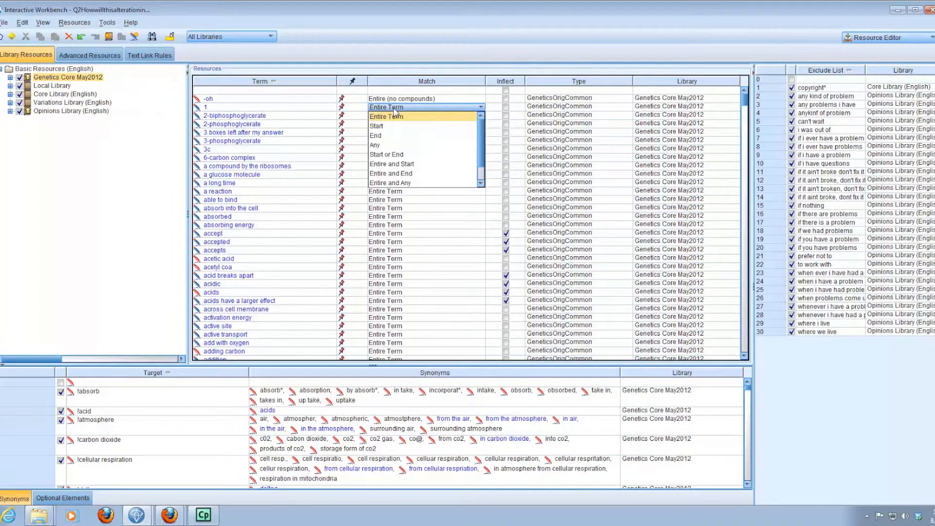
{"action": "scroll", "coordinate": [461, 178], "scroll_direction": "down", "scroll_amount": 2}
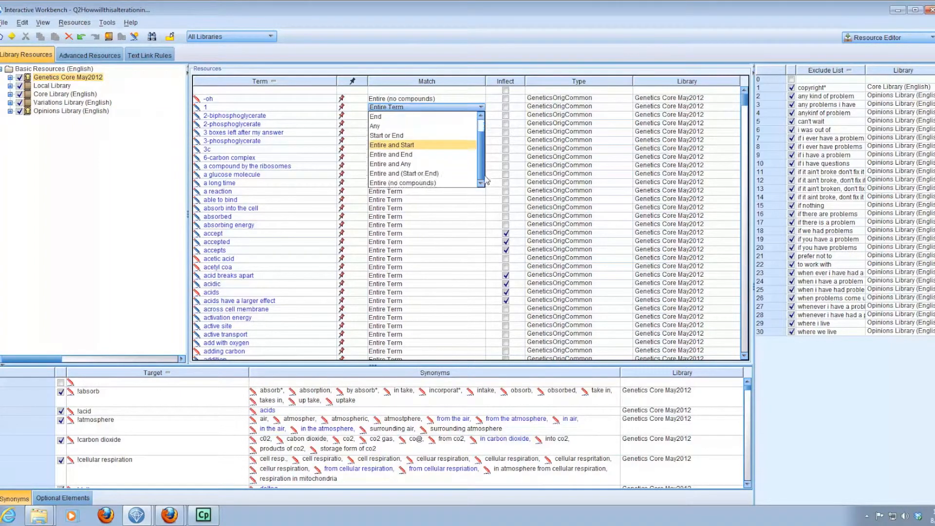
{"action": "left_click", "coordinate": [458, 183]}
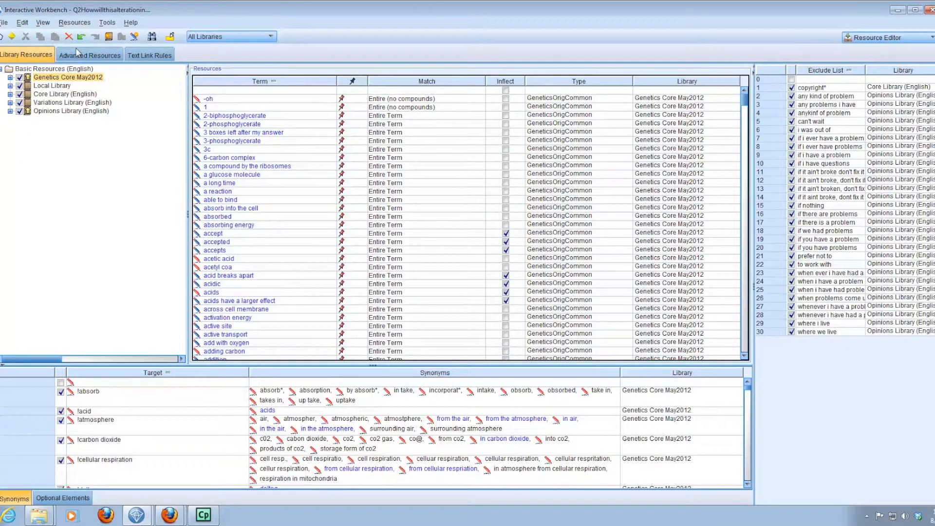
Publish only the Genetics Core May2012 library, excluding the Core Library and the Opinions Library from publication.
{"action": "left_click", "coordinate": [74, 23]}
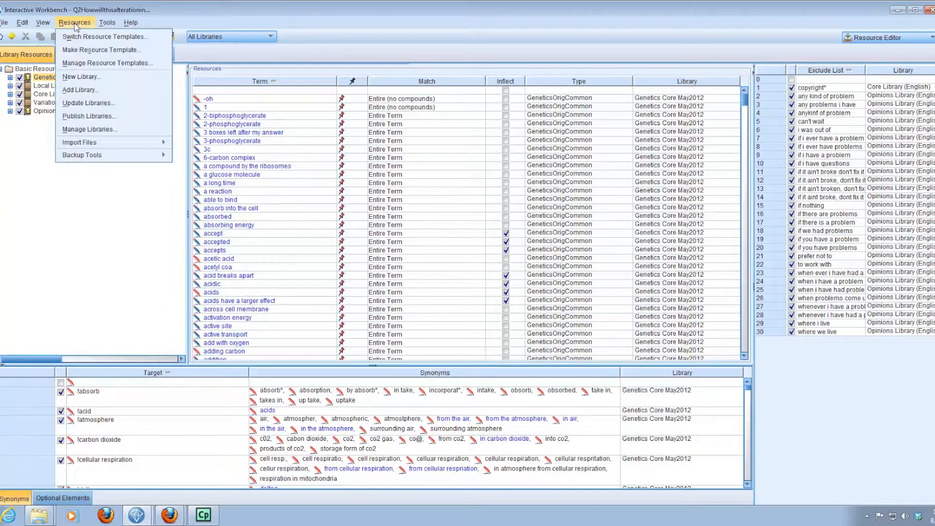
{"action": "left_click", "coordinate": [84, 116]}
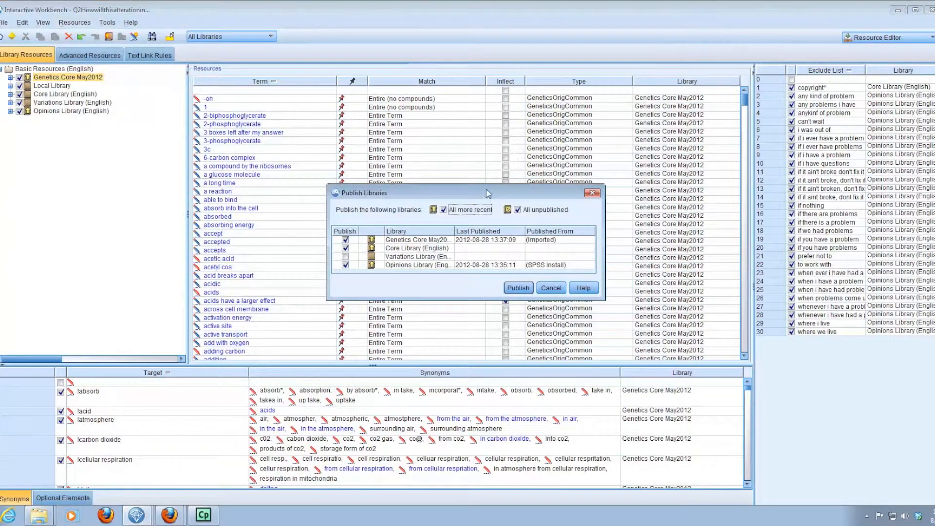
{"action": "left_click_drag", "start_coordinate": [486, 185], "coordinate": [486, 101]}
{"action": "left_click", "coordinate": [346, 170]}
{"action": "left_click", "coordinate": [345, 188]}
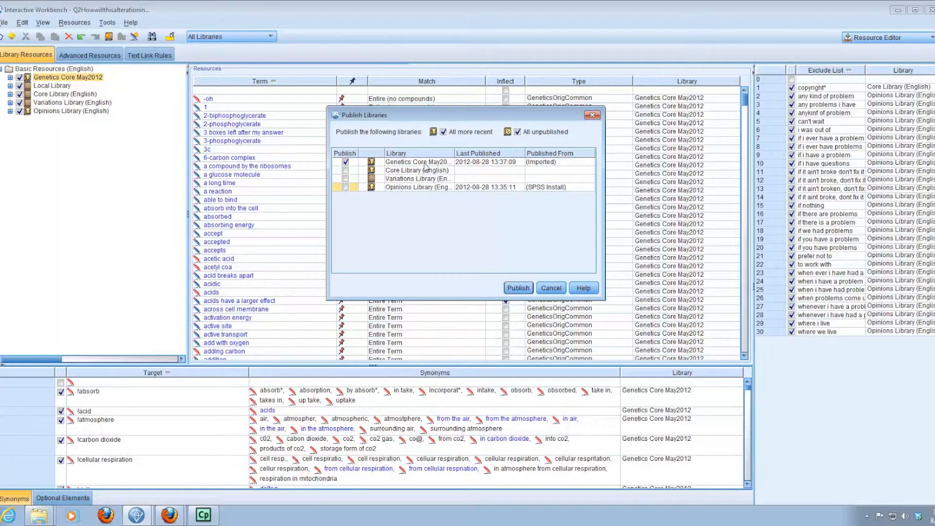
{"action": "left_click", "coordinate": [524, 291]}
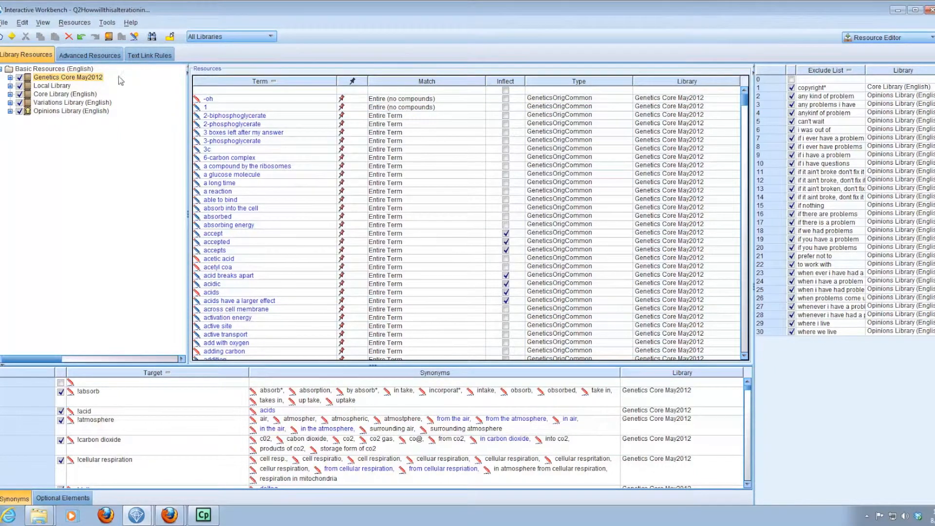
Export the Genetics Core May2012 public library to the Desktop, close the library manager, and check the exported file in Windows Explorer.
{"action": "left_click", "coordinate": [73, 25]}
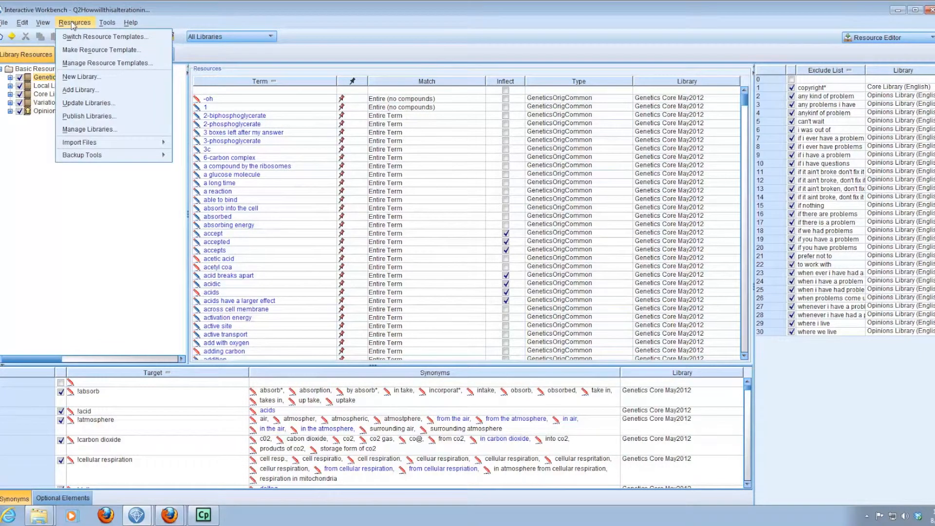
{"action": "left_click", "coordinate": [83, 131]}
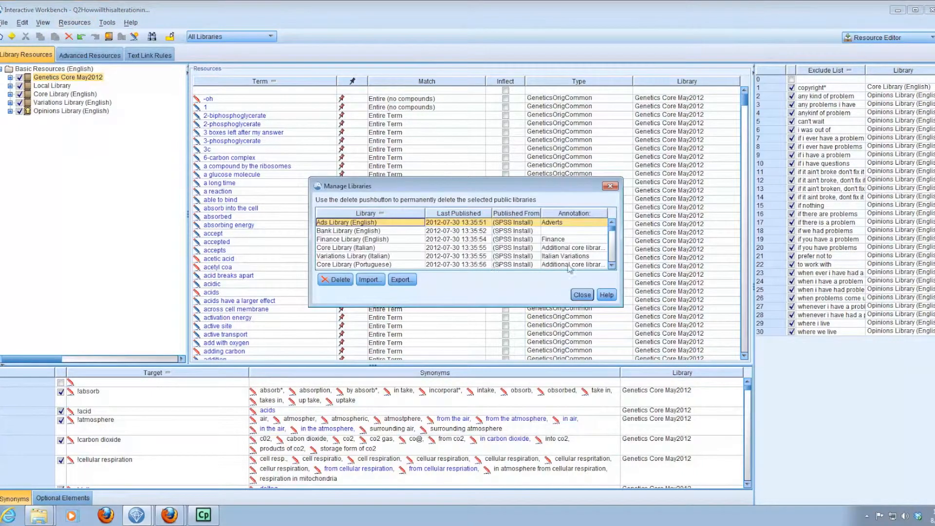
{"action": "left_click_drag", "start_coordinate": [616, 234], "coordinate": [615, 267]}
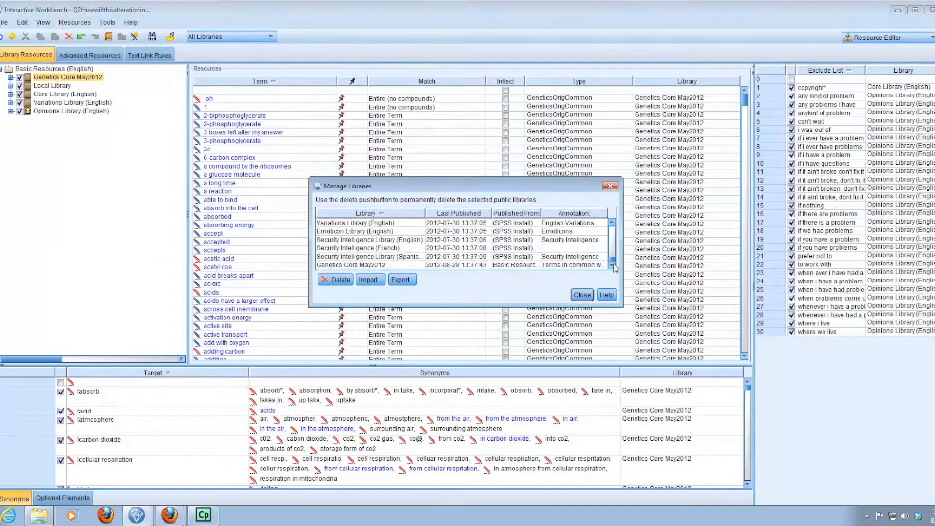
{"action": "left_click", "coordinate": [331, 266]}
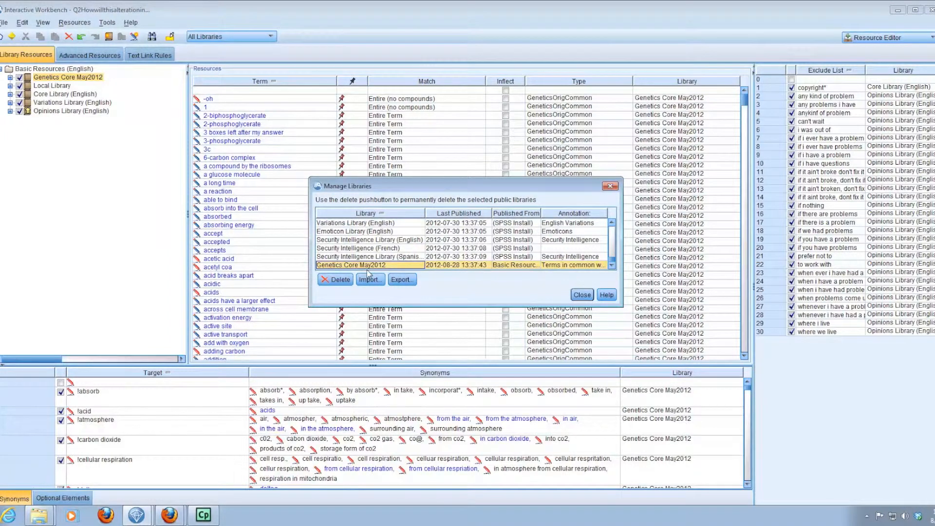
{"action": "left_click", "coordinate": [401, 279]}
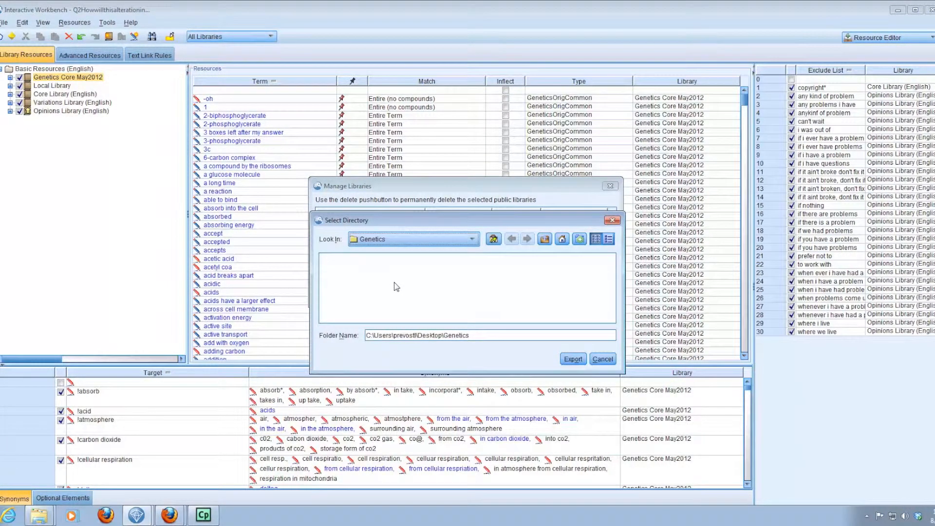
{"action": "left_click", "coordinate": [473, 239]}
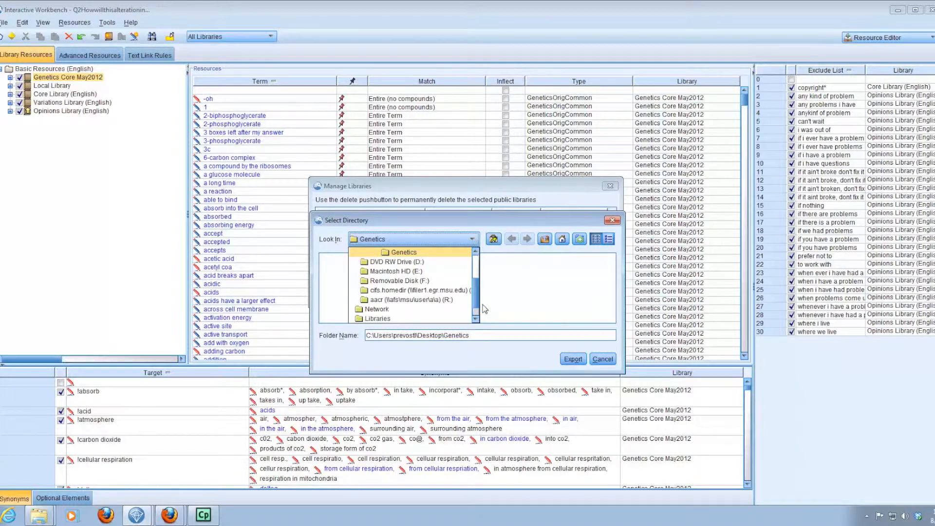
{"action": "scroll", "coordinate": [475, 307], "scroll_direction": "up", "scroll_amount": 2}
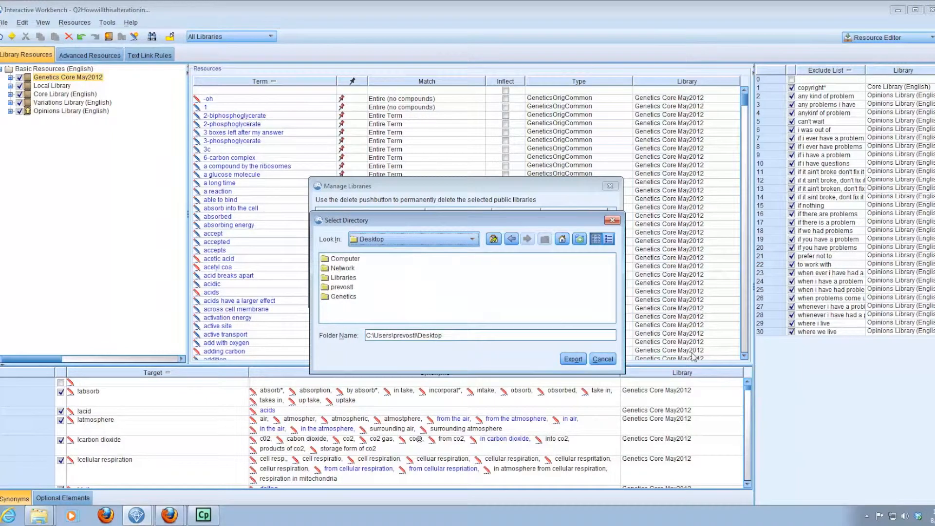
{"action": "left_click", "coordinate": [572, 359]}
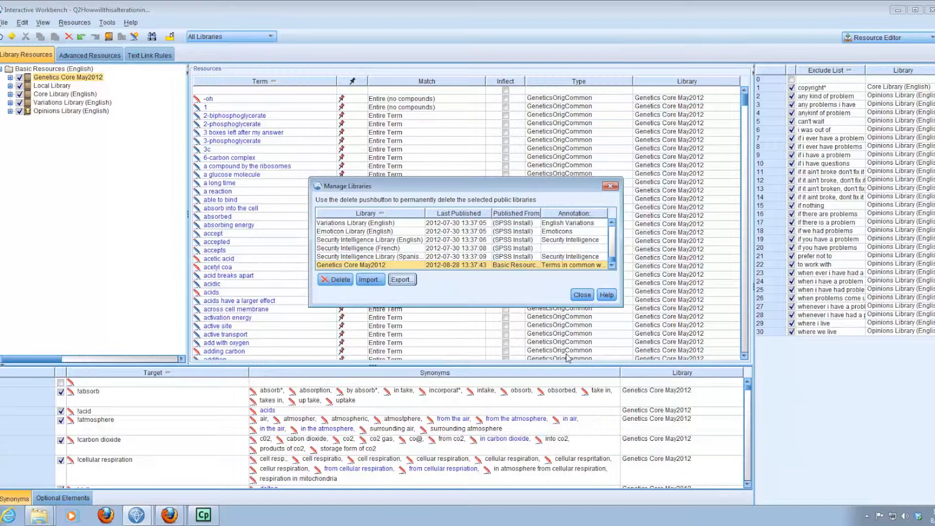
{"action": "left_click", "coordinate": [582, 295]}
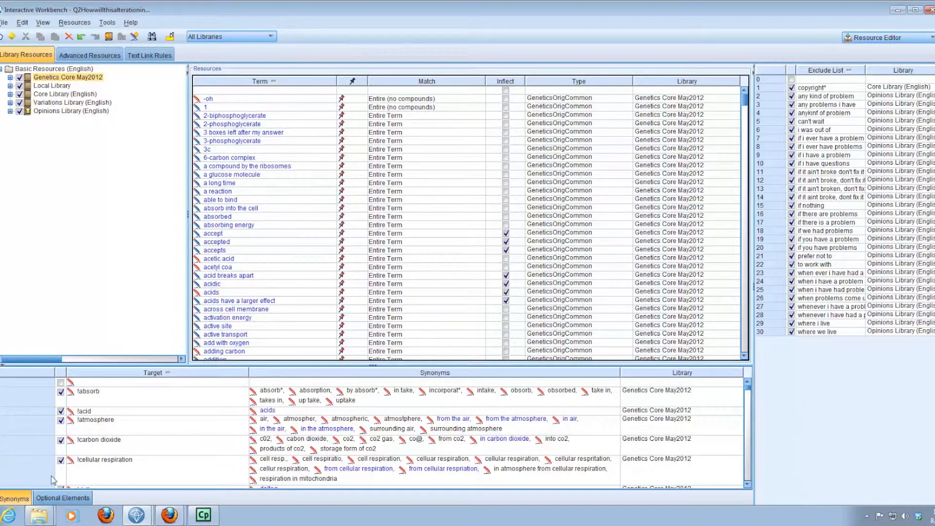
{"action": "mouse_move", "coordinate": [48, 520]}
{"action": "left_click", "coordinate": [28, 473]}
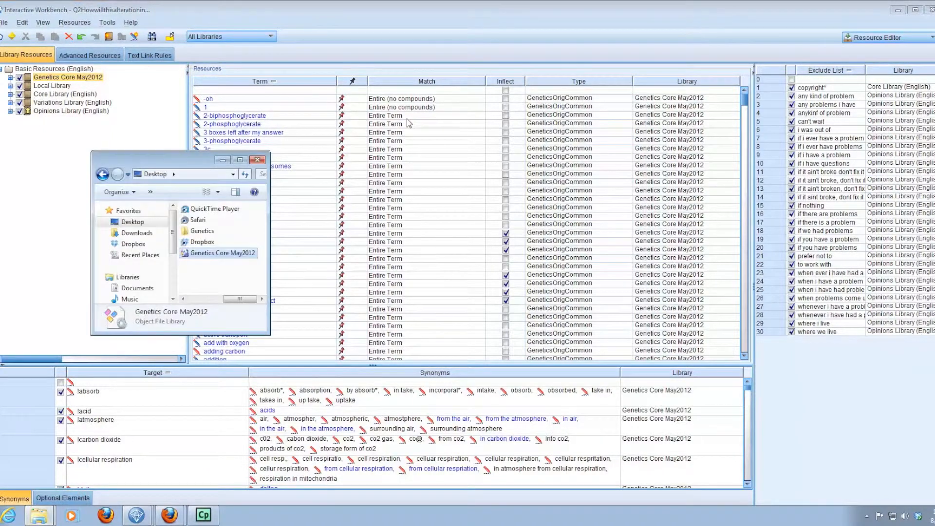